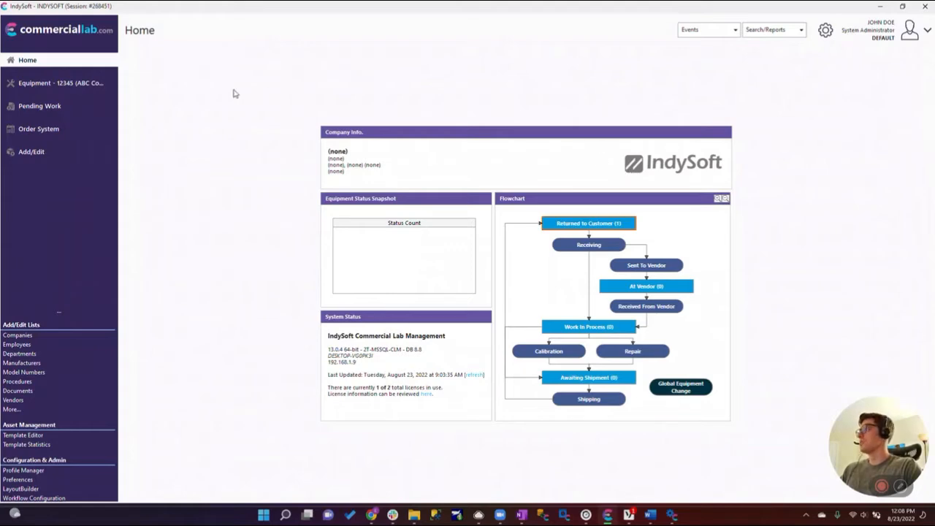
Open the 12345 equipment record, switch to the Event Configuration Wizard and look over the list of event types
{"action": "left_click", "coordinate": [94, 84]}
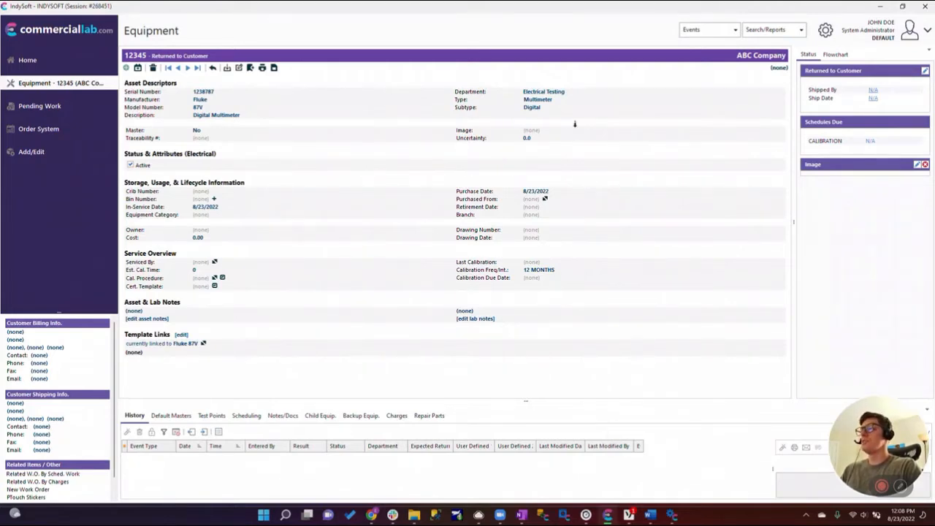
{"action": "left_click", "coordinate": [825, 32]}
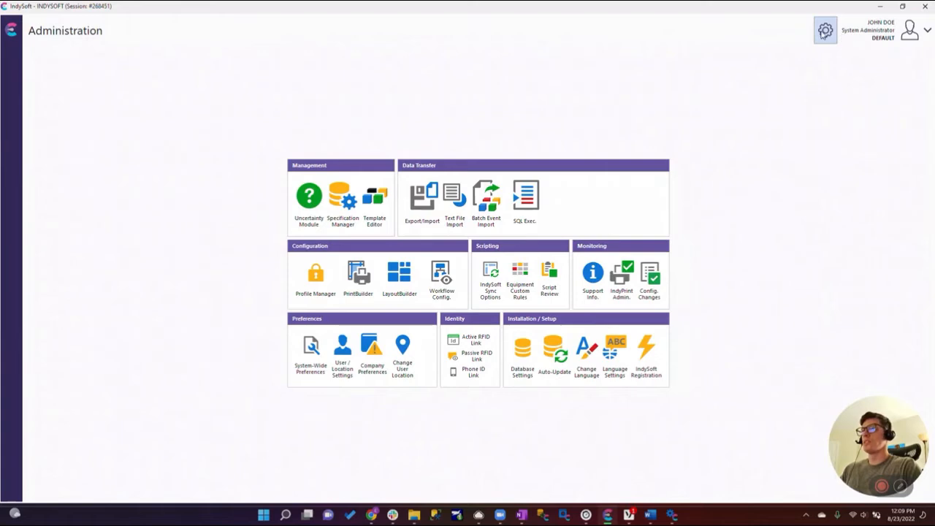
{"action": "left_click", "coordinate": [825, 31]}
{"action": "left_click", "coordinate": [675, 516]}
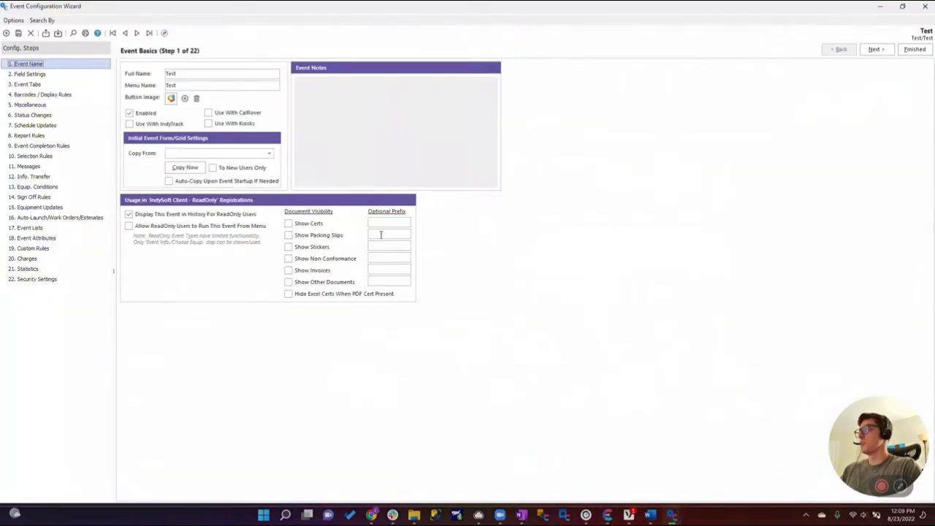
{"action": "left_click", "coordinate": [165, 33]}
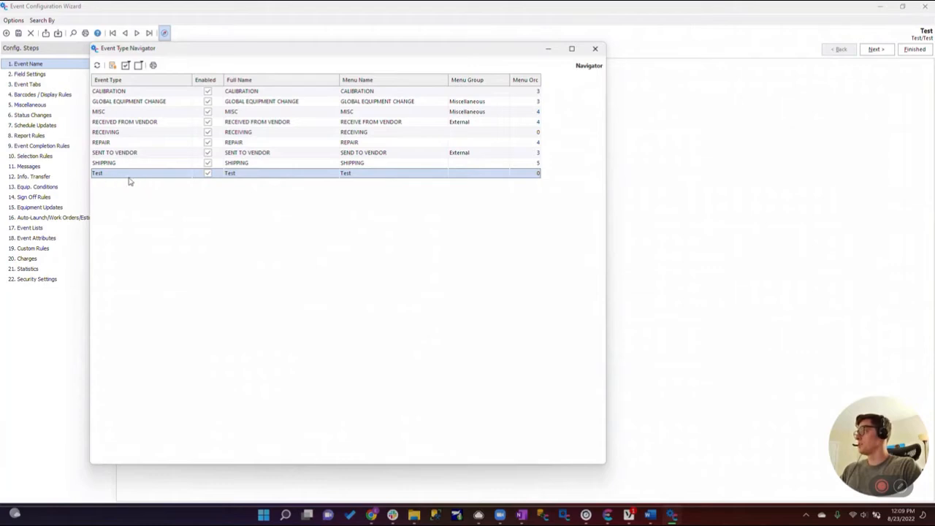
{"action": "left_click", "coordinate": [595, 49]}
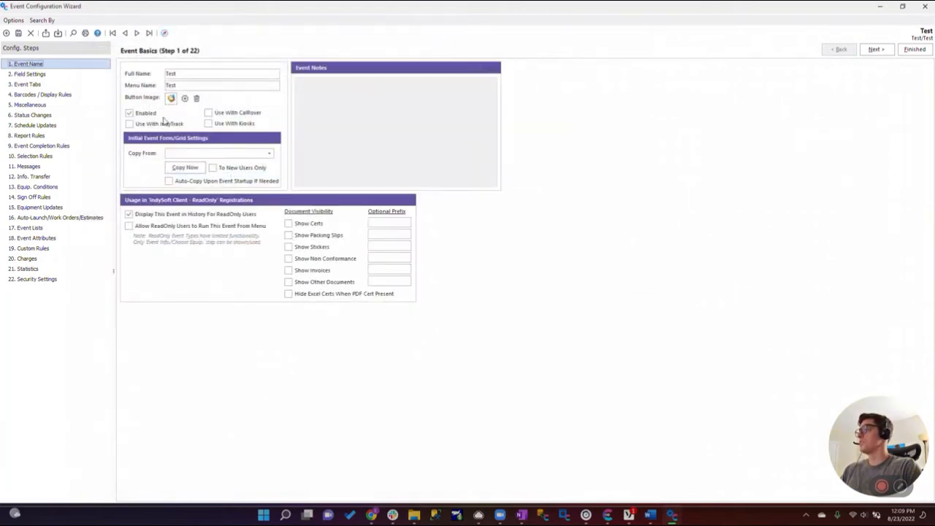
Examine the Test event's field settings in Layout mode, including its layout design, and return to Fields mode
{"action": "left_click", "coordinate": [42, 76]}
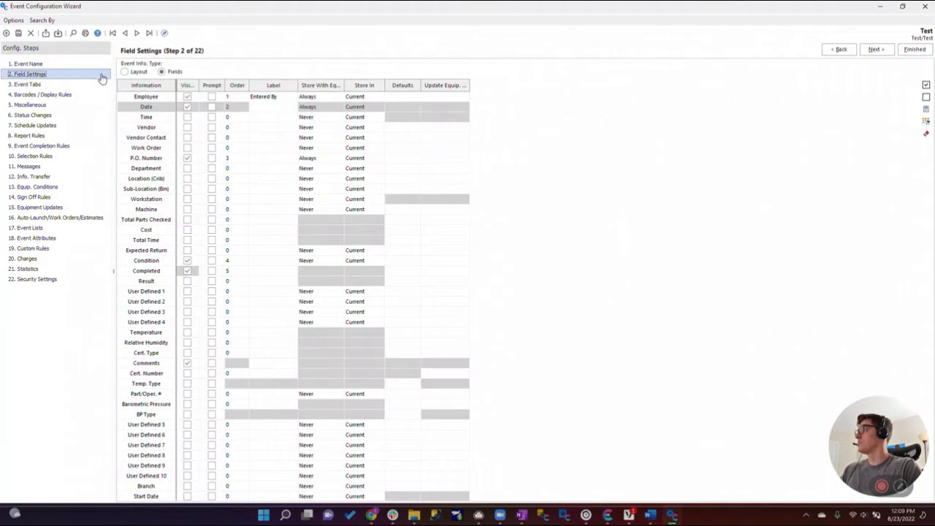
{"action": "left_click", "coordinate": [125, 73]}
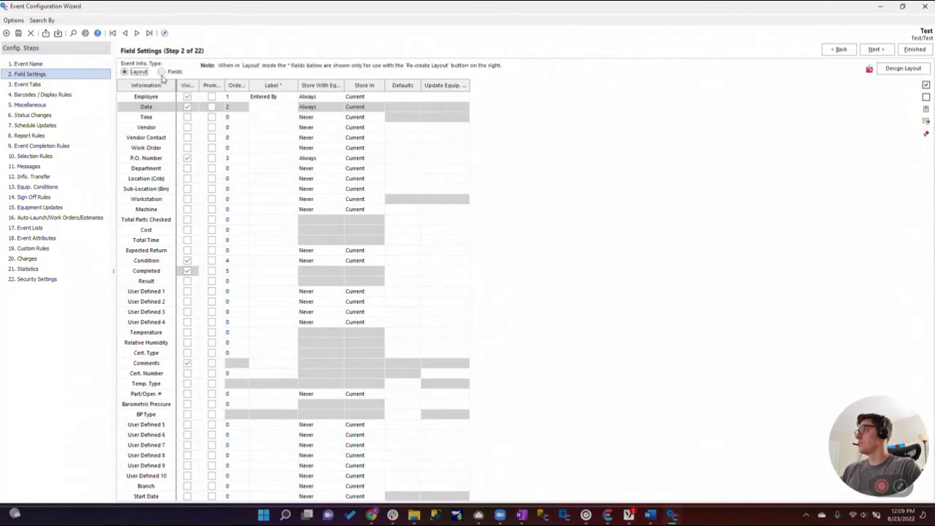
{"action": "left_click", "coordinate": [903, 68]}
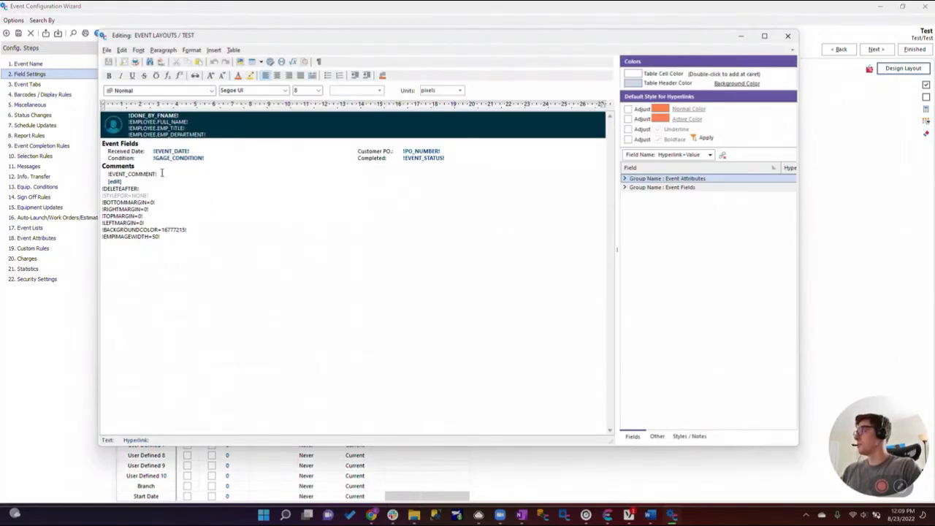
{"action": "left_click", "coordinate": [786, 36]}
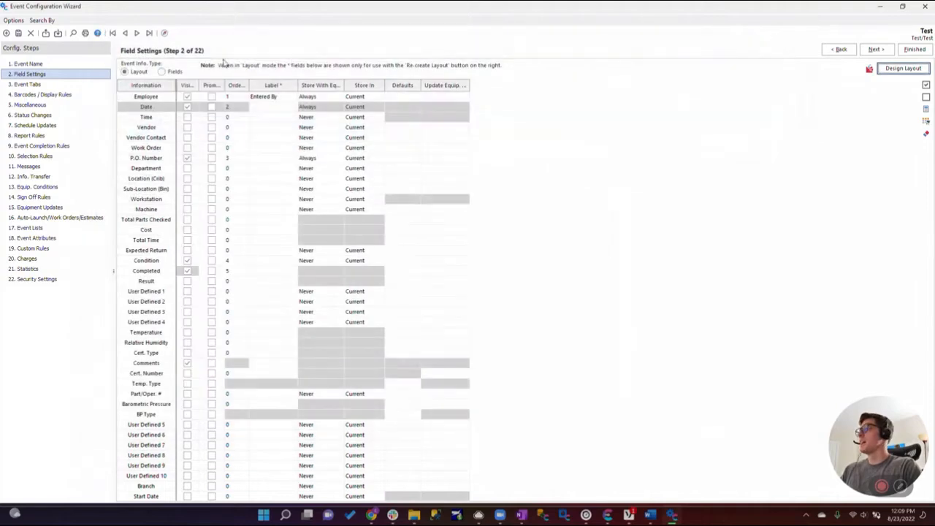
{"action": "left_click", "coordinate": [162, 72]}
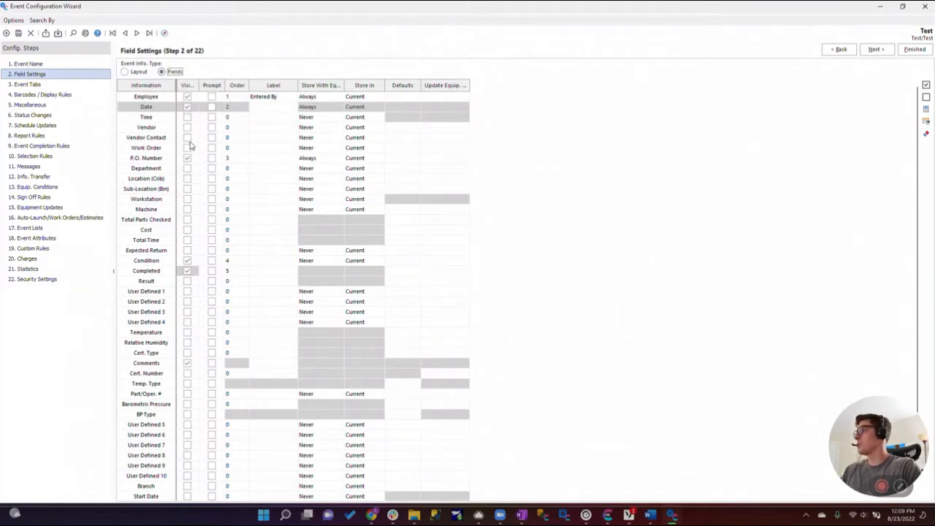
Make the Time and Vendor fields visible in the field settings and hide both again
{"action": "left_click", "coordinate": [188, 118]}
{"action": "left_click", "coordinate": [188, 128]}
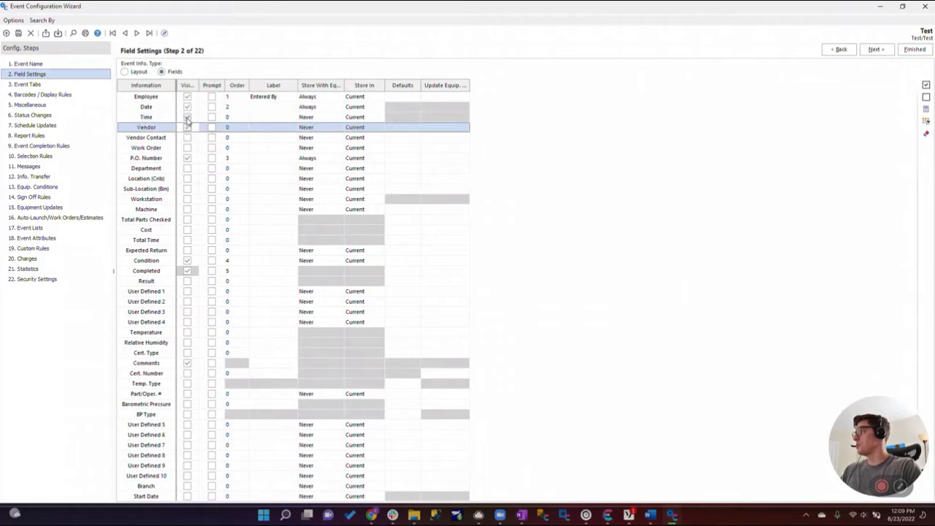
{"action": "left_click", "coordinate": [188, 118]}
{"action": "left_click", "coordinate": [187, 128]}
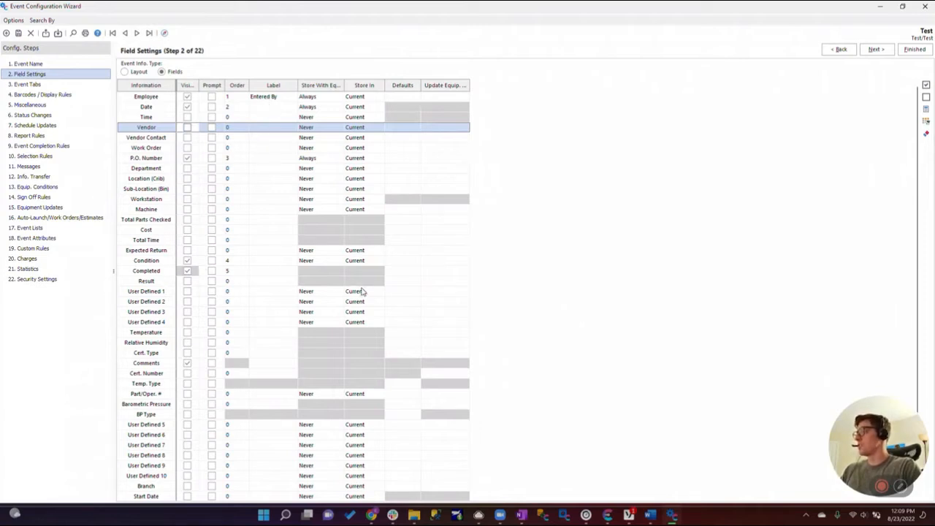
Switch back to the equipment record, start a Test event and open its form layout for customizing
{"action": "left_click_drag", "start_coordinate": [913, 412], "coordinate": [852, 388]}
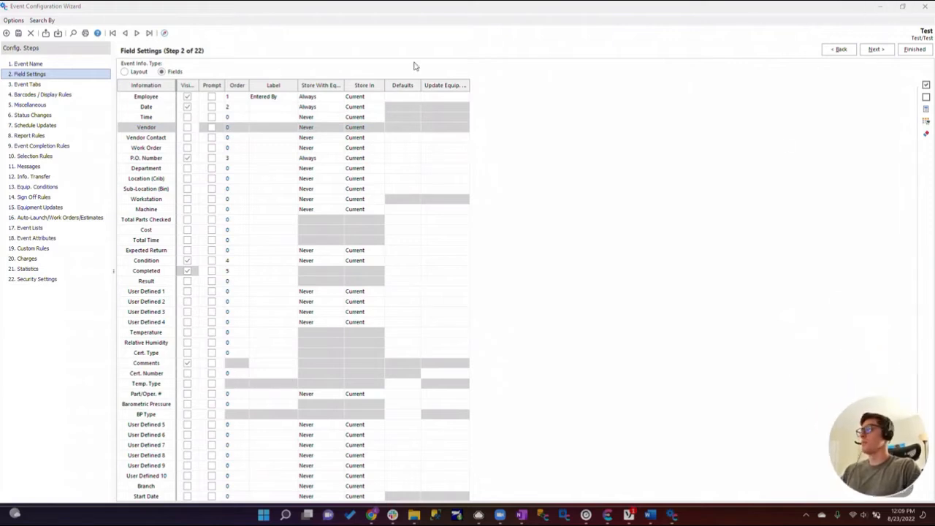
{"action": "left_click", "coordinate": [875, 10]}
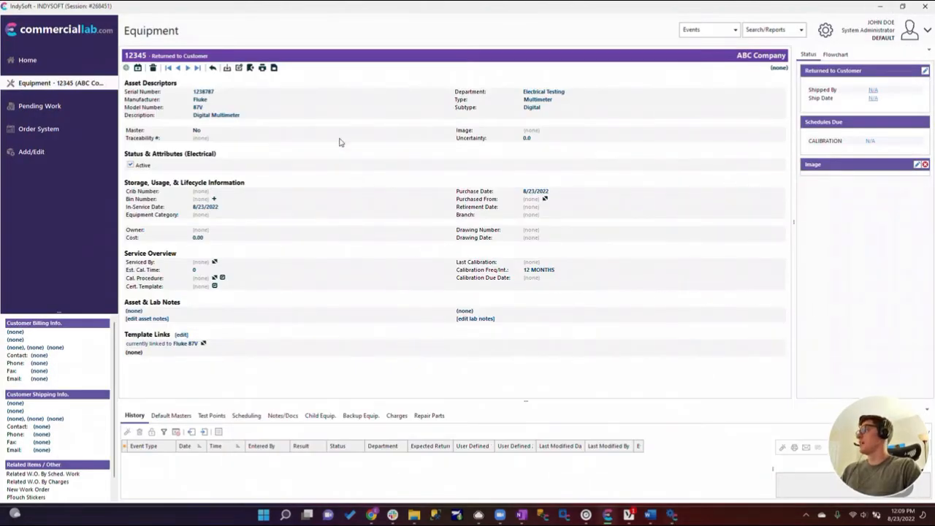
{"action": "left_click", "coordinate": [709, 33]}
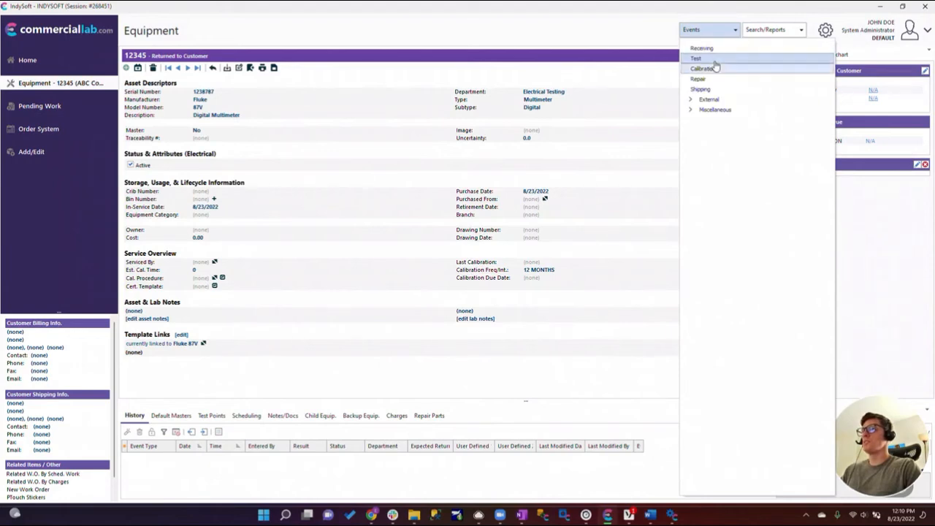
{"action": "left_click", "coordinate": [698, 58]}
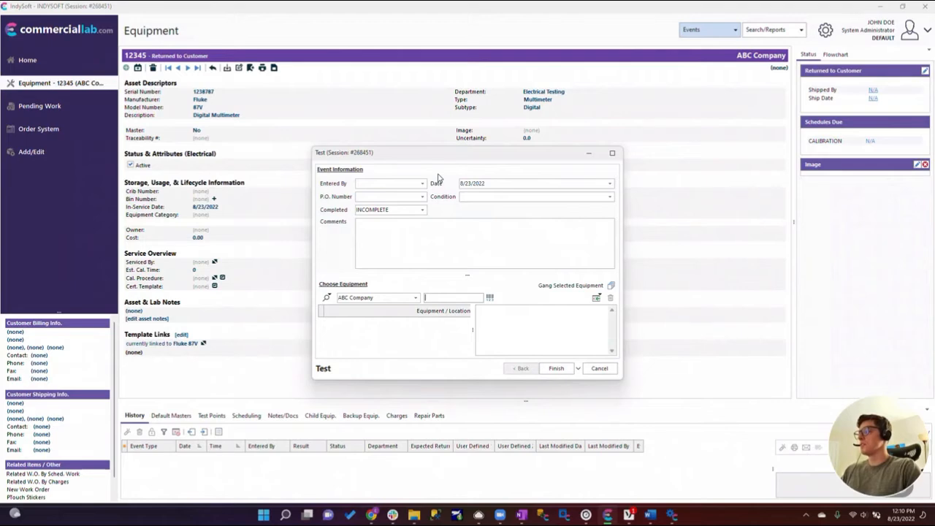
{"action": "right_click", "coordinate": [450, 217]}
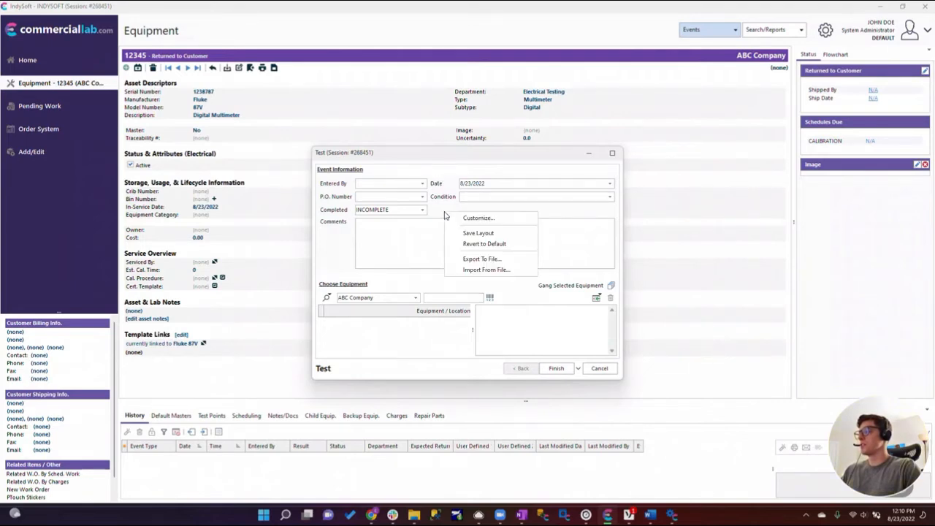
{"action": "left_click", "coordinate": [456, 219]}
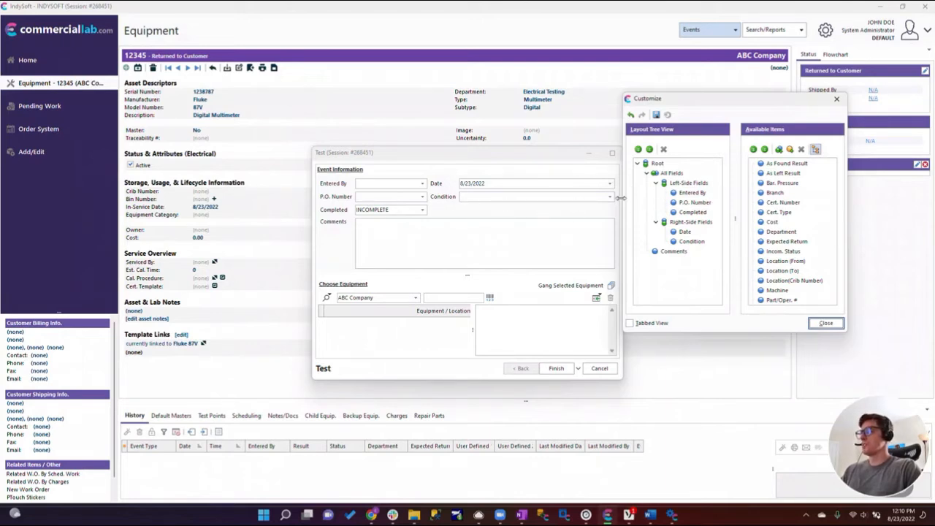
Add the available Work Order item to Left-Side Fields, between Entered By and P.O. Number
{"action": "left_click", "coordinate": [788, 232]}
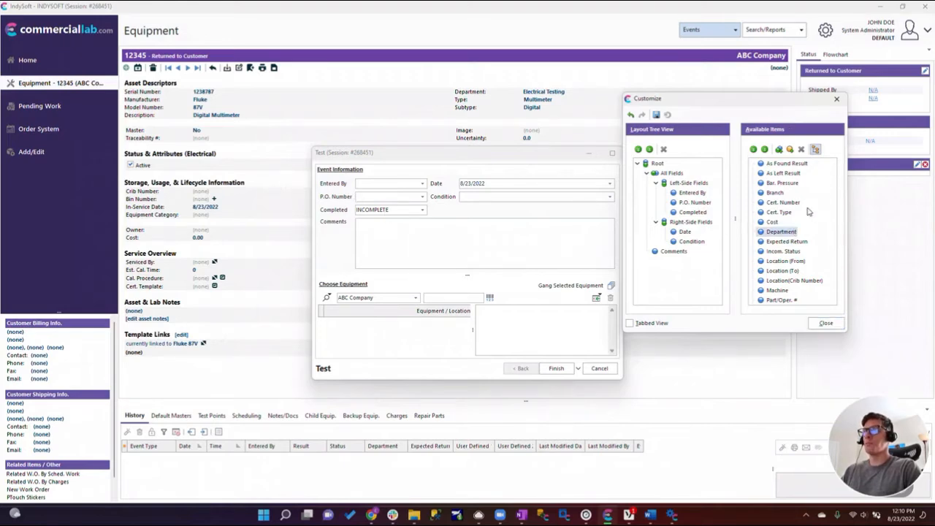
{"action": "key", "text": "End"}
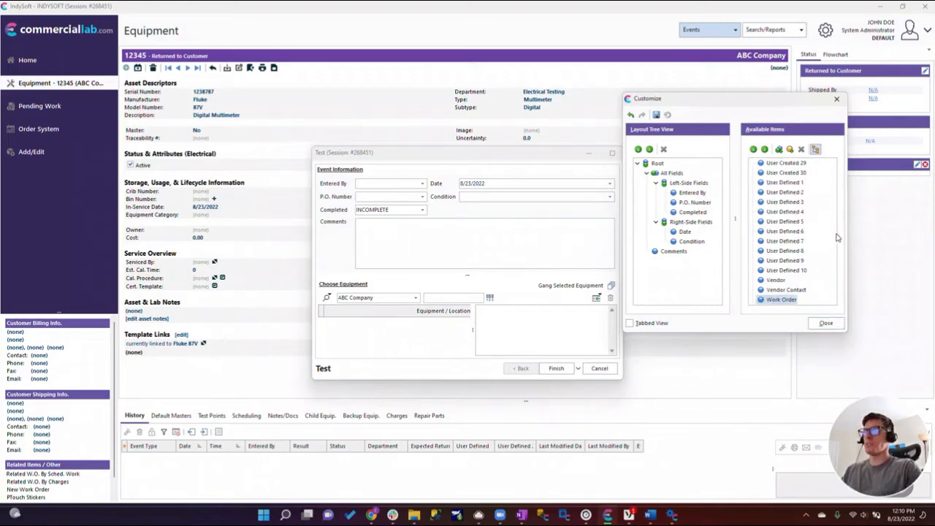
{"action": "left_click_drag", "start_coordinate": [788, 303], "coordinate": [677, 207]}
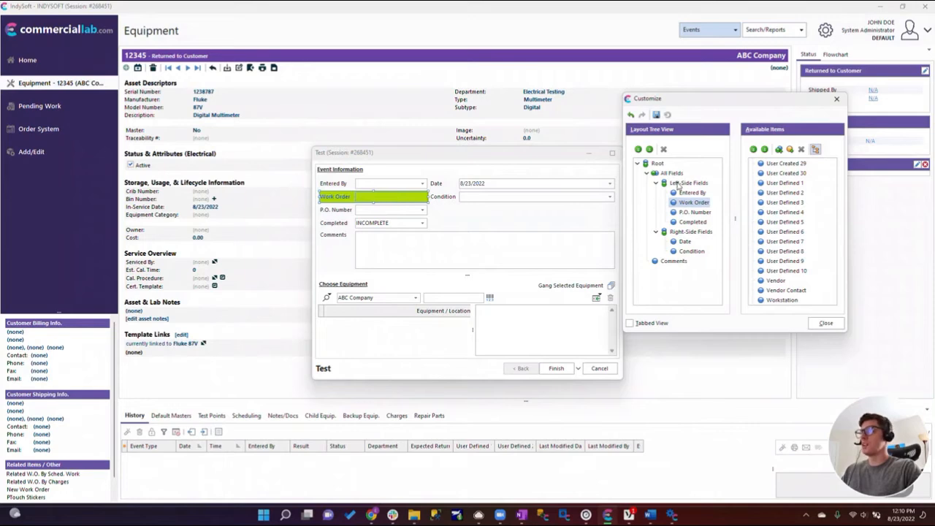
Move Entered By between Date and Condition in Right-Side Fields, and place Completed below Condition
{"action": "left_click", "coordinate": [678, 185]}
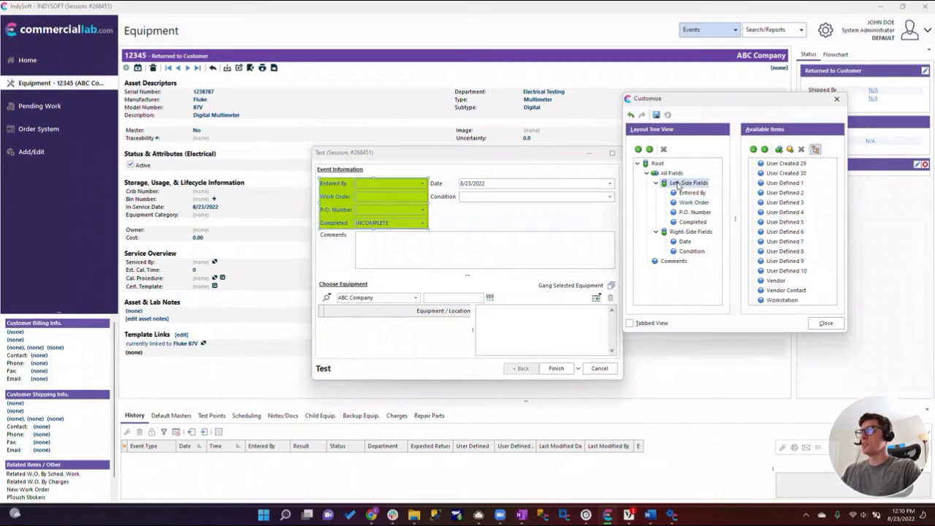
{"action": "left_click", "coordinate": [677, 233]}
{"action": "left_click", "coordinate": [684, 184]}
{"action": "left_click", "coordinate": [689, 192]}
{"action": "left_click_drag", "start_coordinate": [689, 196], "coordinate": [671, 243]}
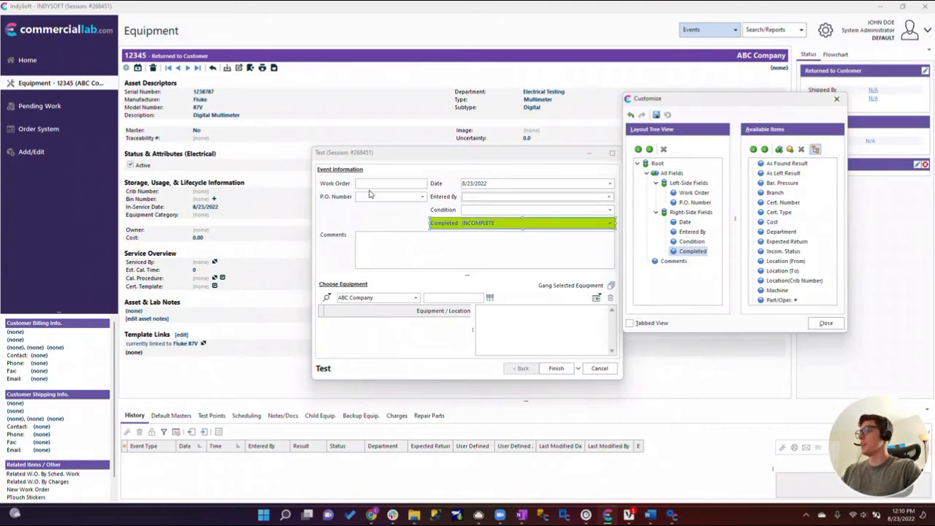
Combine the Work Order and P.O. Number fields into a new group on the event form
{"action": "left_click", "coordinate": [334, 189]}
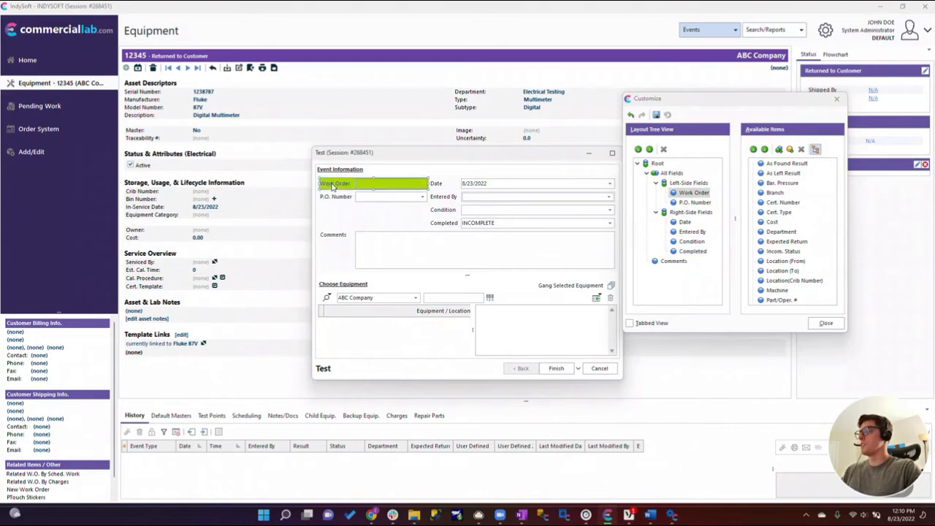
{"action": "left_click", "coordinate": [334, 202]}
{"action": "left_click", "coordinate": [342, 191]}
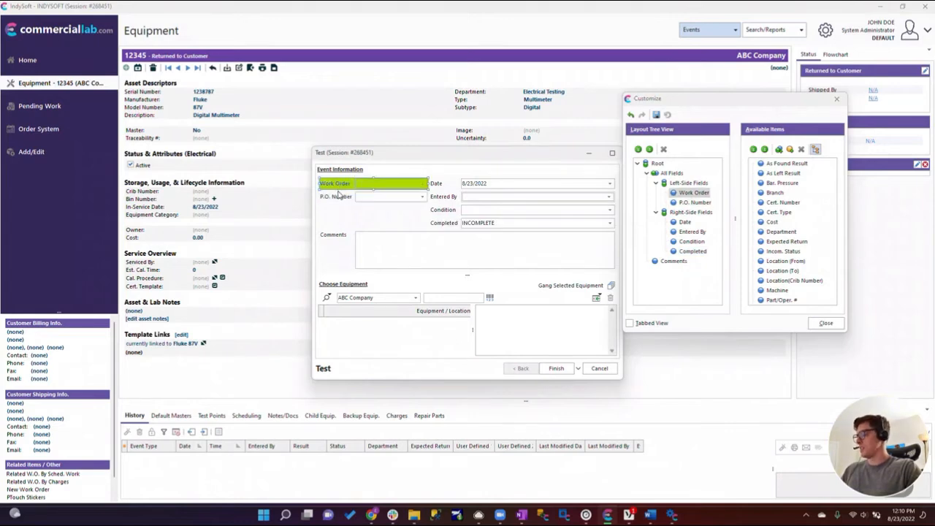
{"action": "left_click", "coordinate": [338, 198], "text": "ctrl"}
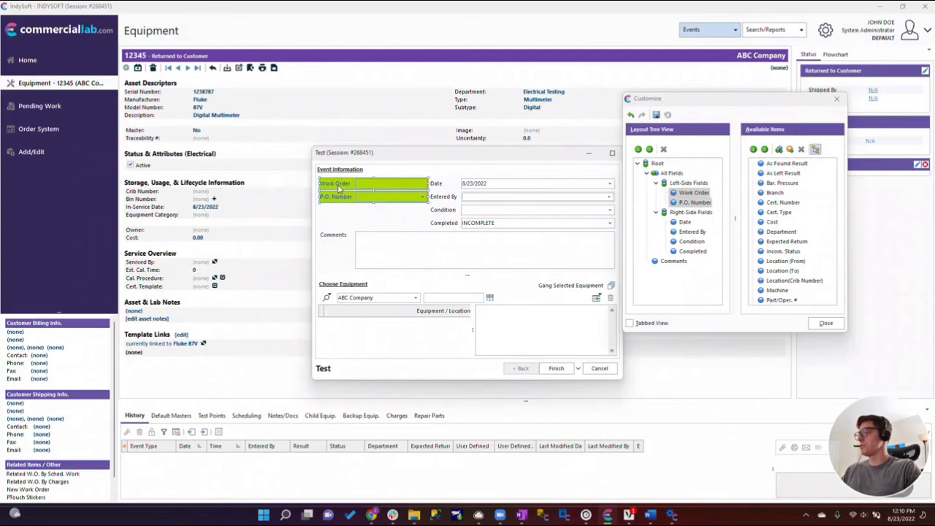
{"action": "left_click", "coordinate": [339, 199], "text": "ctrl"}
{"action": "left_click", "coordinate": [338, 199], "text": "ctrl"}
{"action": "right_click", "coordinate": [340, 189]}
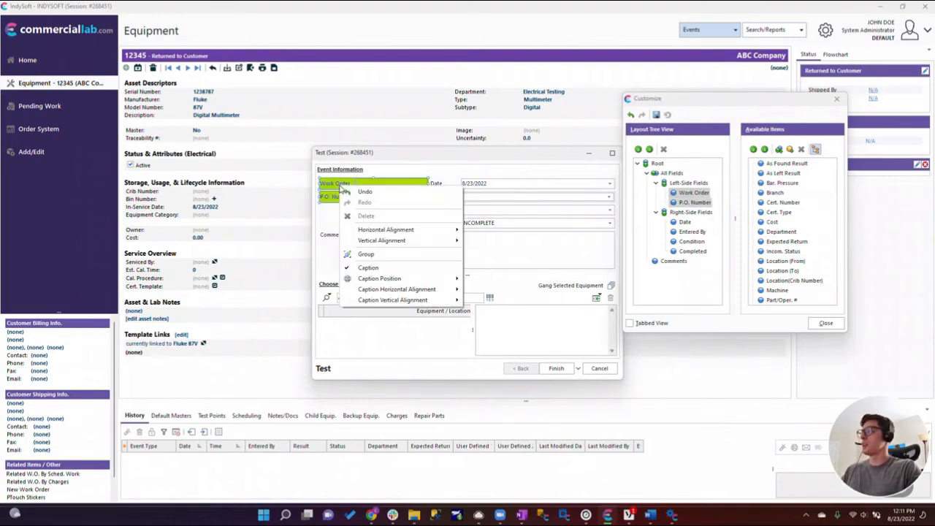
{"action": "left_click", "coordinate": [368, 255]}
Rename the new group holding Work Order and P.O. Number as Job Info
{"action": "left_click", "coordinate": [347, 187]}
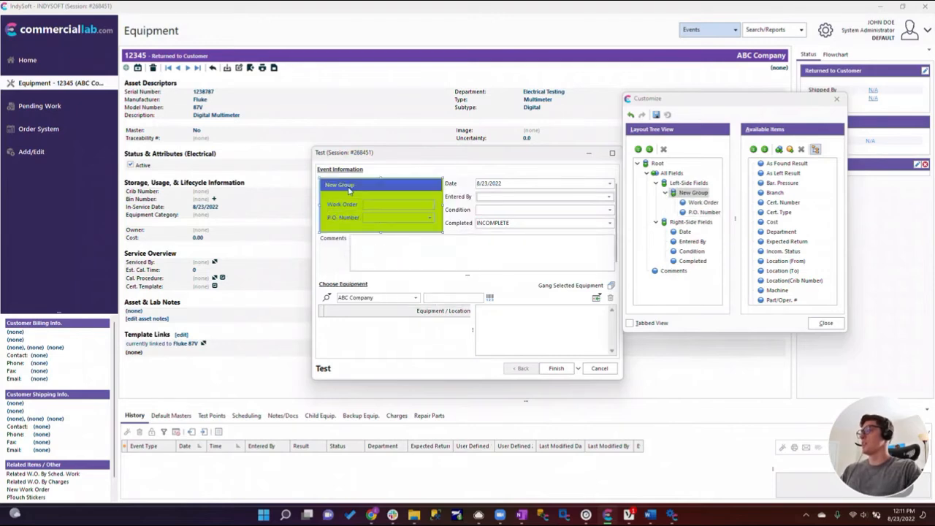
{"action": "left_click", "coordinate": [353, 185]}
{"action": "double_click", "coordinate": [349, 185]}
{"action": "left_click_drag", "start_coordinate": [356, 186], "coordinate": [317, 189]}
{"action": "type", "text": "Job In"}
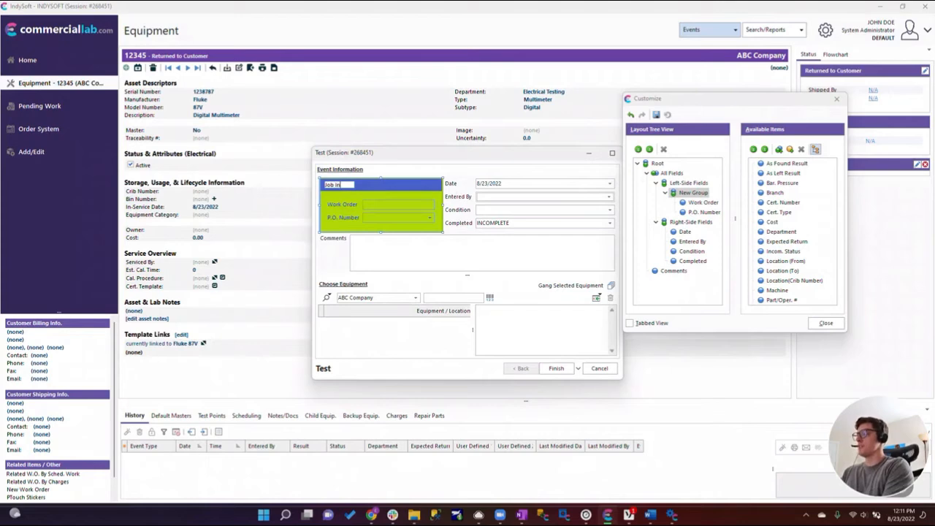
{"action": "type", "text": "fo"}
{"action": "key", "text": "Return"}
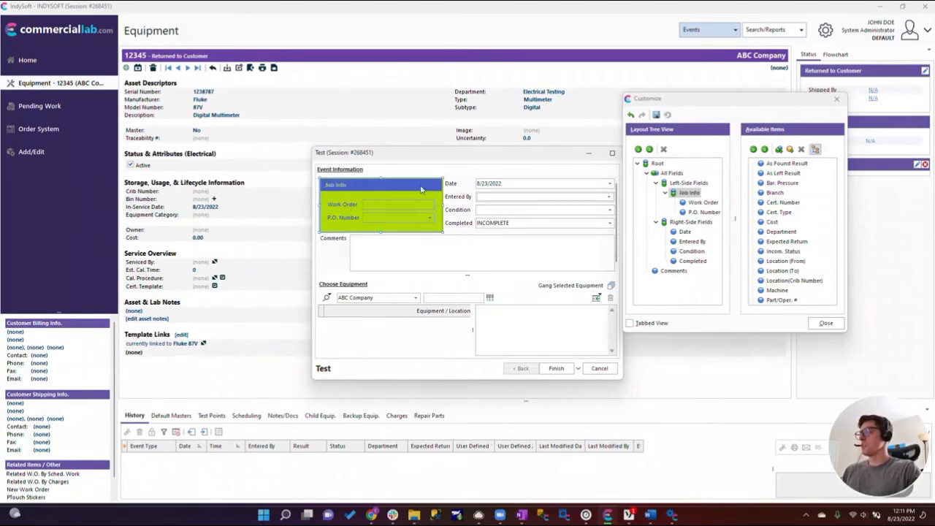
Add an expand button to the Job Info group, close the customization and test collapsing and expanding the group
{"action": "right_click", "coordinate": [387, 190]}
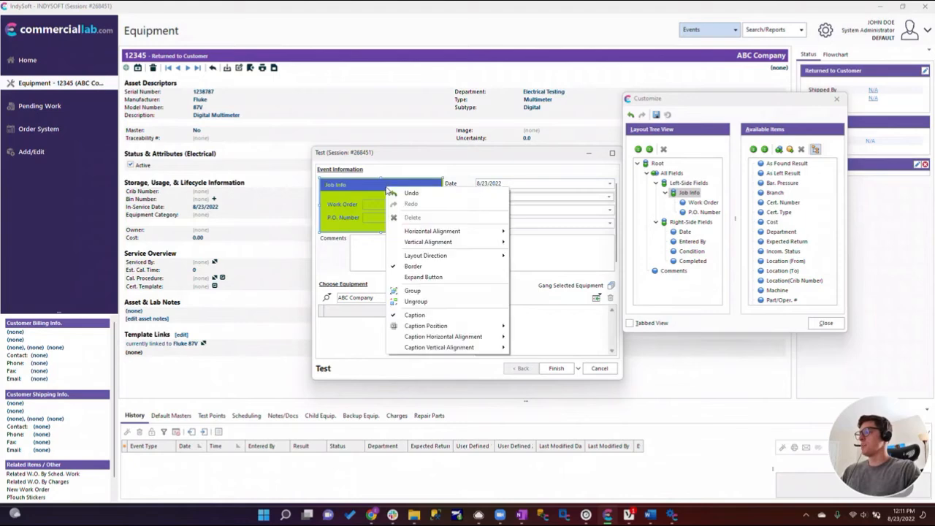
{"action": "left_click", "coordinate": [436, 278]}
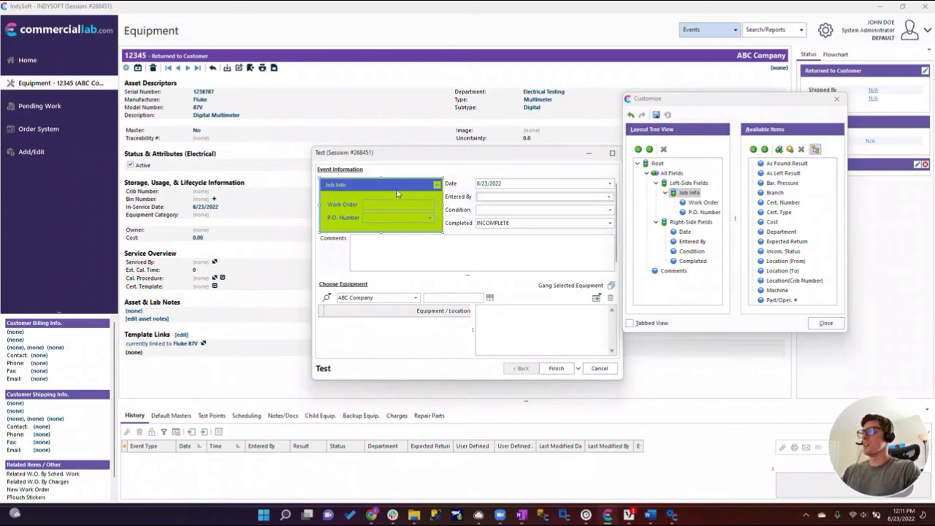
{"action": "left_click", "coordinate": [826, 323]}
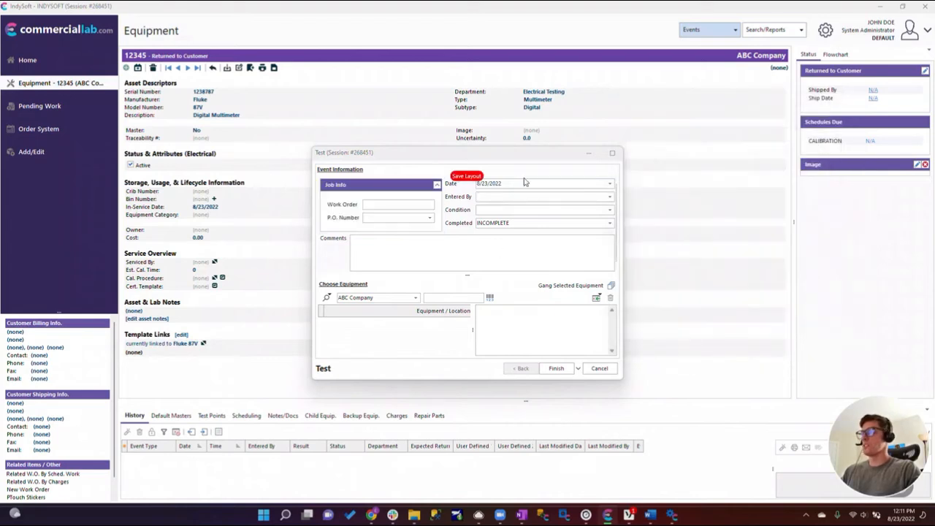
{"action": "left_click", "coordinate": [437, 185]}
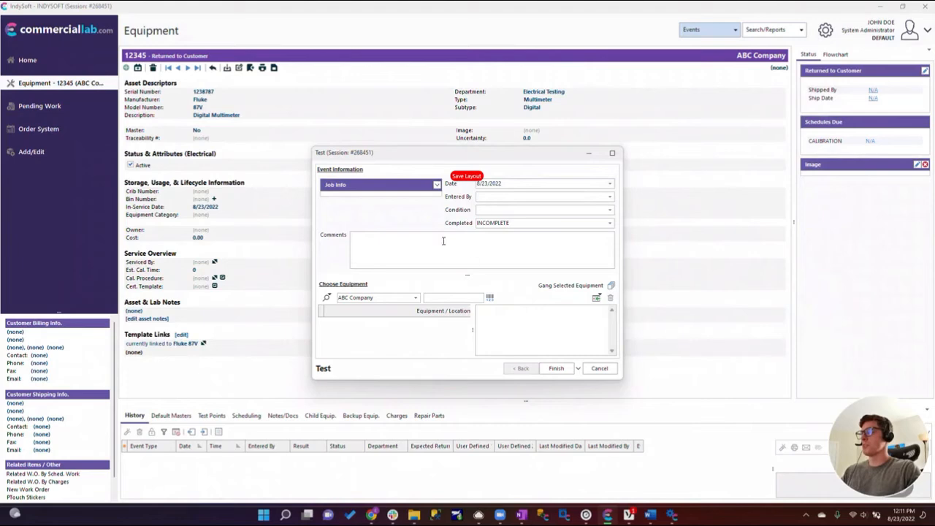
{"action": "left_click", "coordinate": [437, 185]}
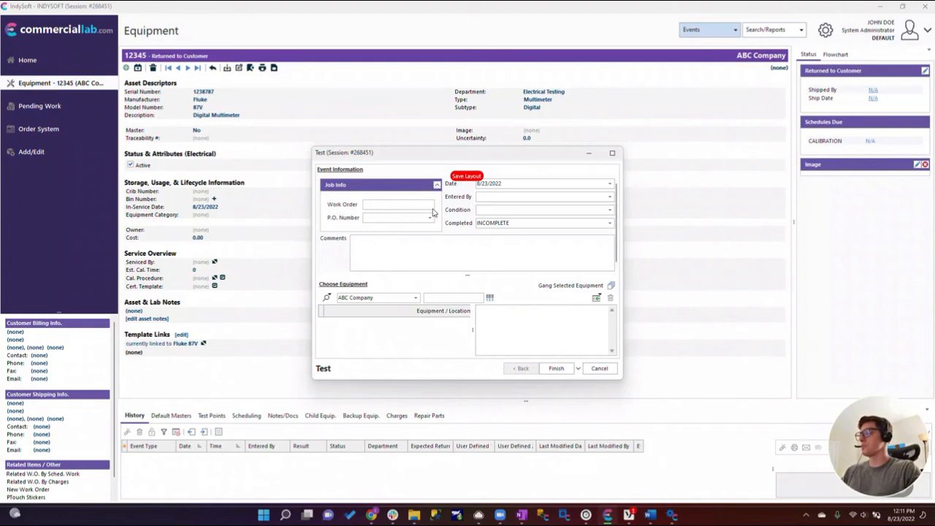
Collapse the Job Info group and reopen the layout customization of the event form
{"action": "left_click", "coordinate": [437, 185]}
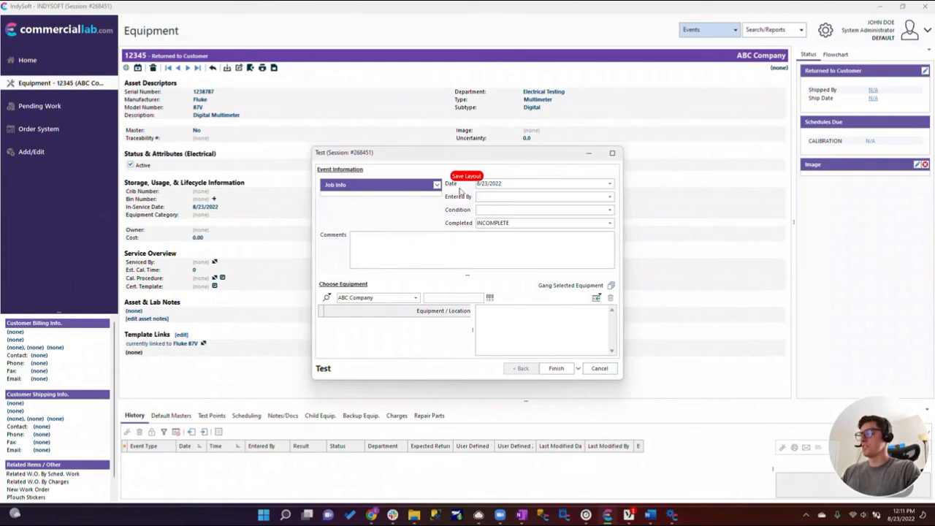
{"action": "right_click", "coordinate": [418, 223]}
{"action": "left_click", "coordinate": [448, 228]}
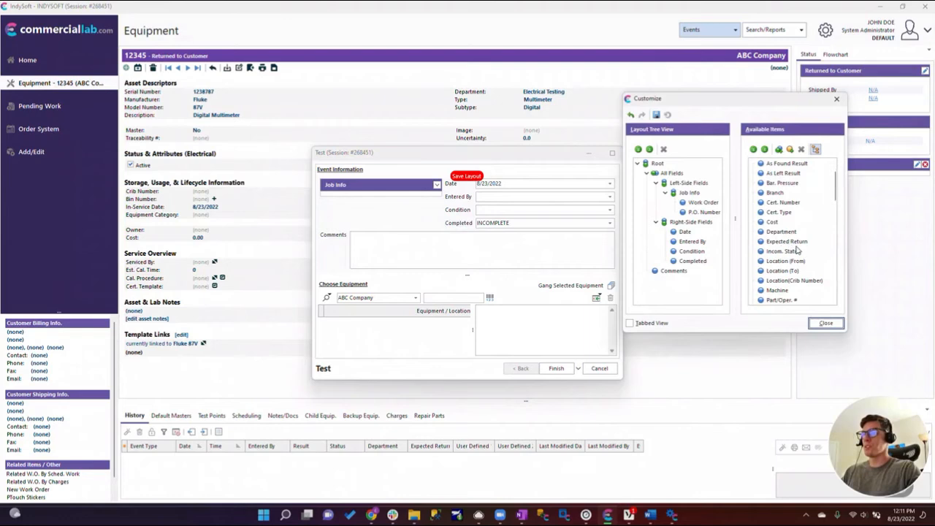
Add the available Location(Crib Number) field to the layout directly under Root, above All Fields
{"action": "scroll", "coordinate": [795, 247], "scroll_direction": "down", "scroll_amount": 1}
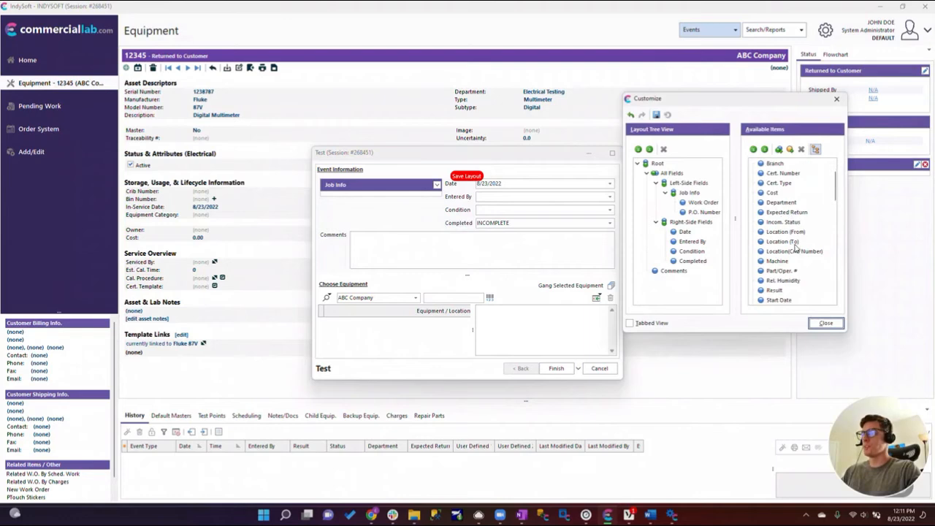
{"action": "right_click", "coordinate": [485, 214]}
{"action": "left_click", "coordinate": [479, 212]}
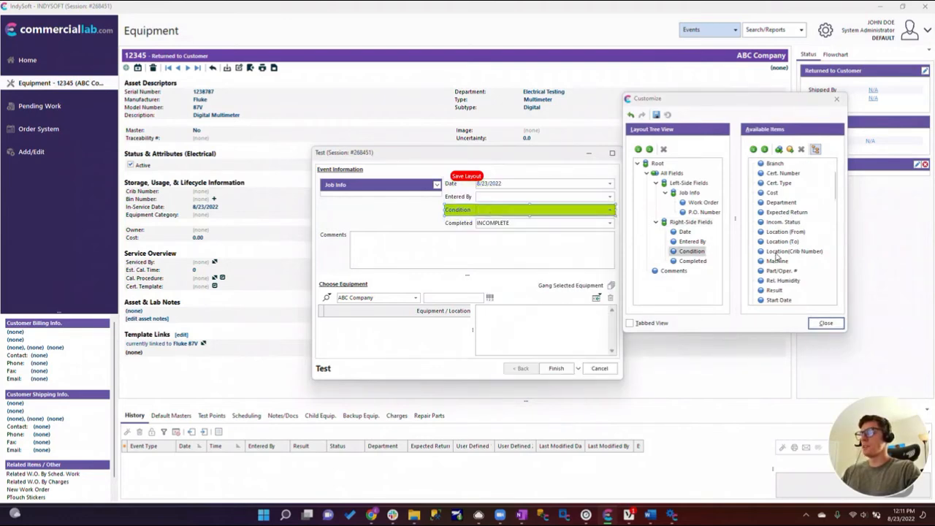
{"action": "left_click", "coordinate": [779, 252]}
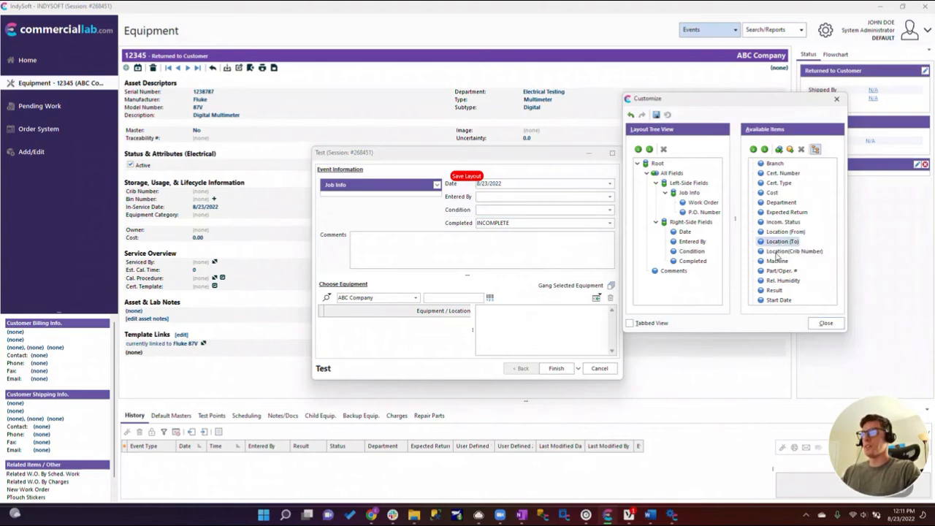
{"action": "left_click_drag", "start_coordinate": [779, 256], "coordinate": [648, 172]}
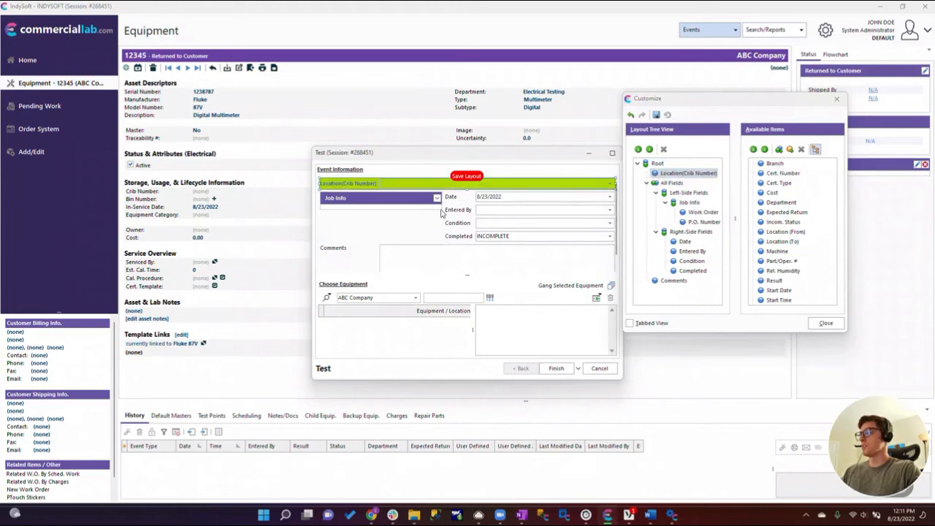
Try the Right, Left and Center horizontal alignments on the Location(Crib Number) field
{"action": "right_click", "coordinate": [362, 188]}
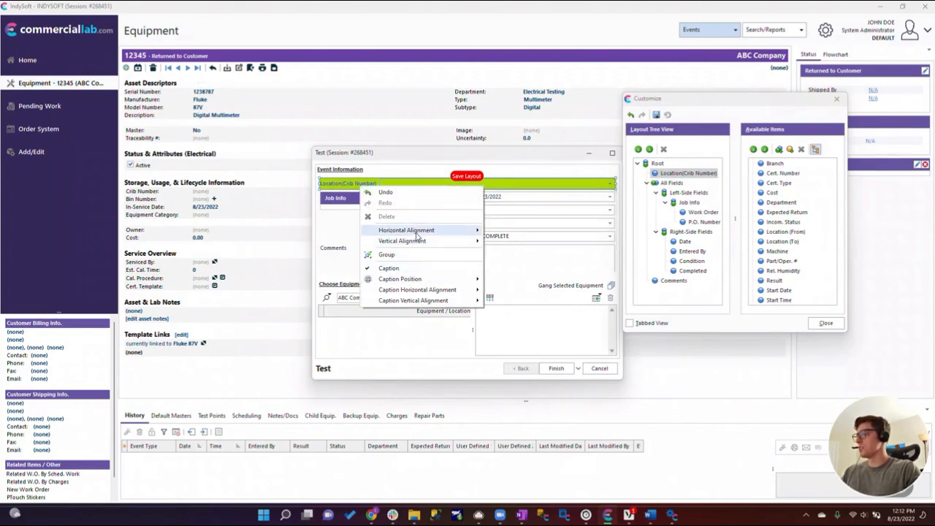
{"action": "mouse_move", "coordinate": [417, 234]}
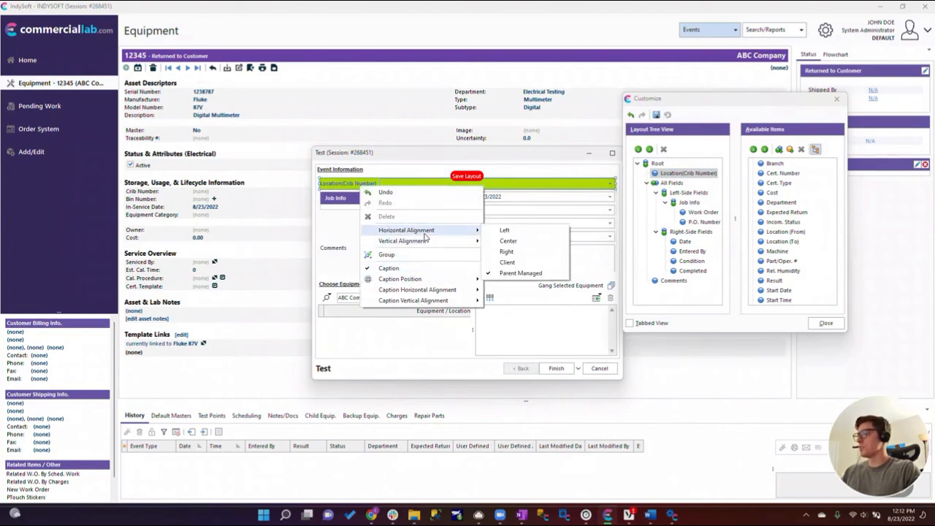
{"action": "left_click", "coordinate": [506, 252]}
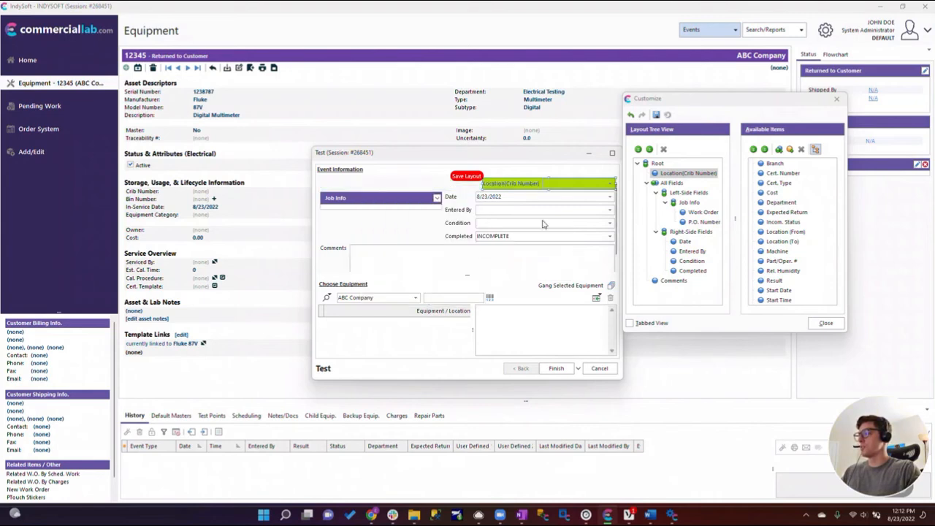
{"action": "right_click", "coordinate": [511, 188]}
{"action": "mouse_move", "coordinate": [545, 231]}
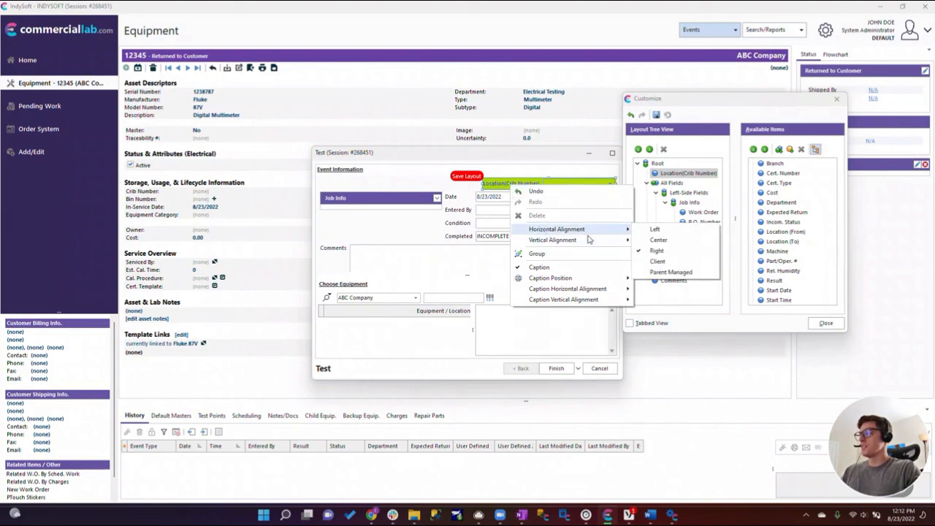
{"action": "left_click", "coordinate": [655, 230]}
{"action": "right_click", "coordinate": [355, 182]}
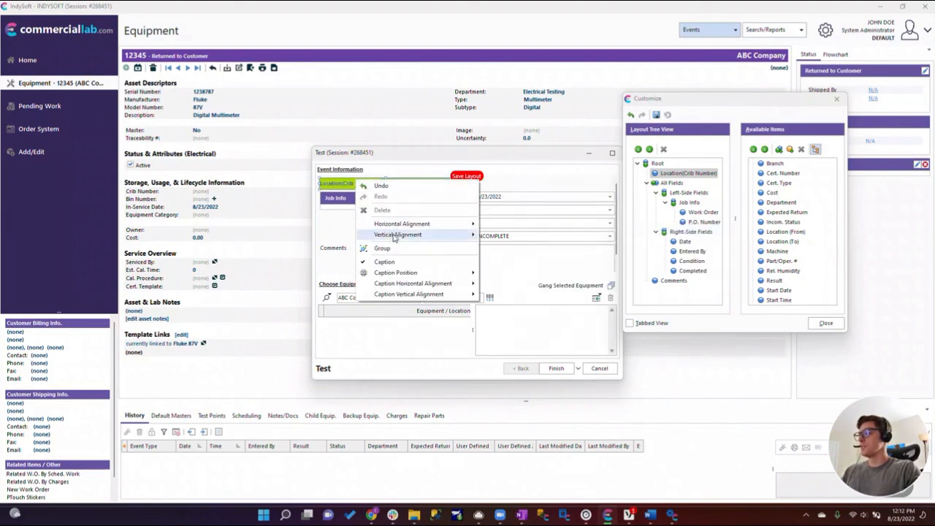
{"action": "mouse_move", "coordinate": [397, 227]}
{"action": "left_click", "coordinate": [497, 237]}
Set the horizontal alignment of the Location(Crib Number) field to Client
{"action": "right_click", "coordinate": [405, 181]}
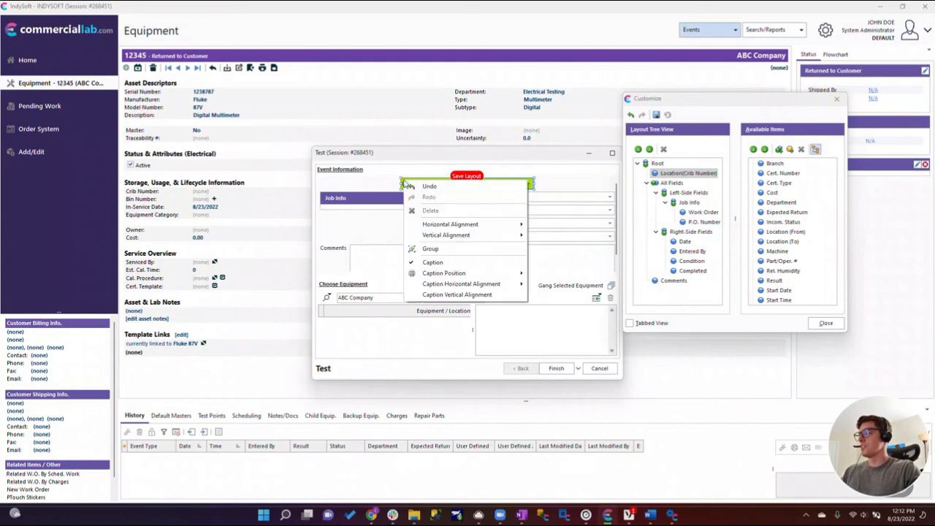
{"action": "mouse_move", "coordinate": [483, 224]}
{"action": "left_click", "coordinate": [553, 257]}
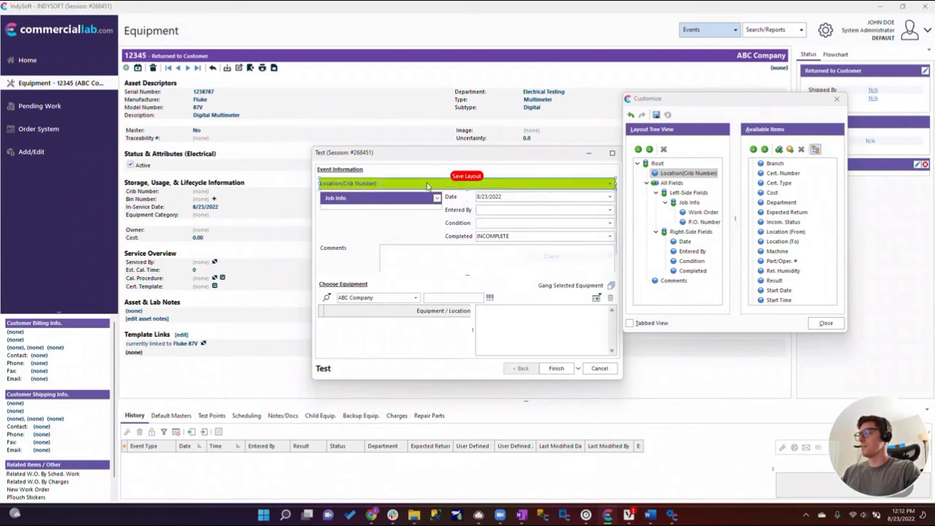